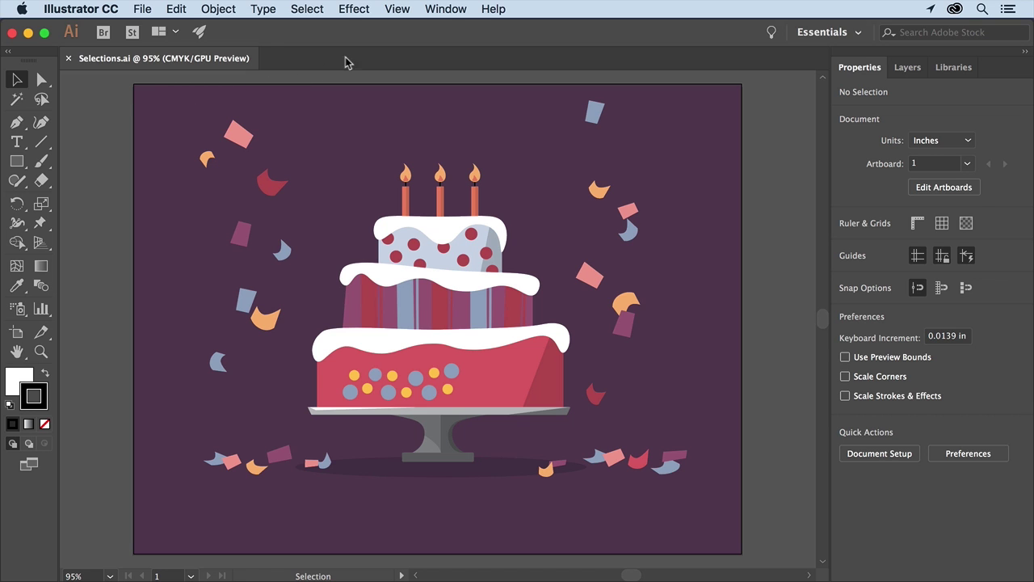
Fit all artwork in the window and select every object sharing the red dot's fill colour.
{"action": "left_click", "coordinate": [400, 11]}
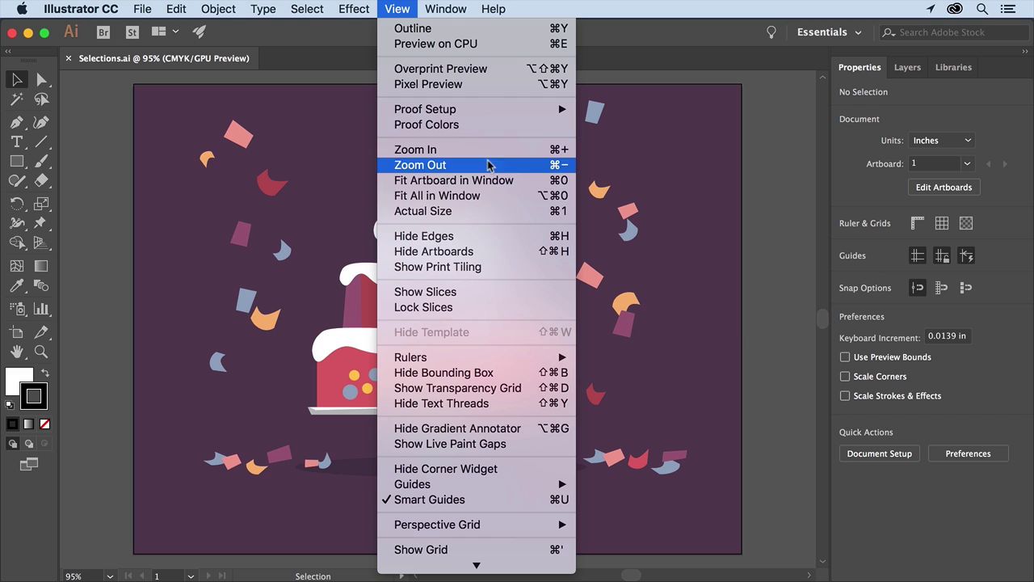
{"action": "left_click", "coordinate": [501, 200]}
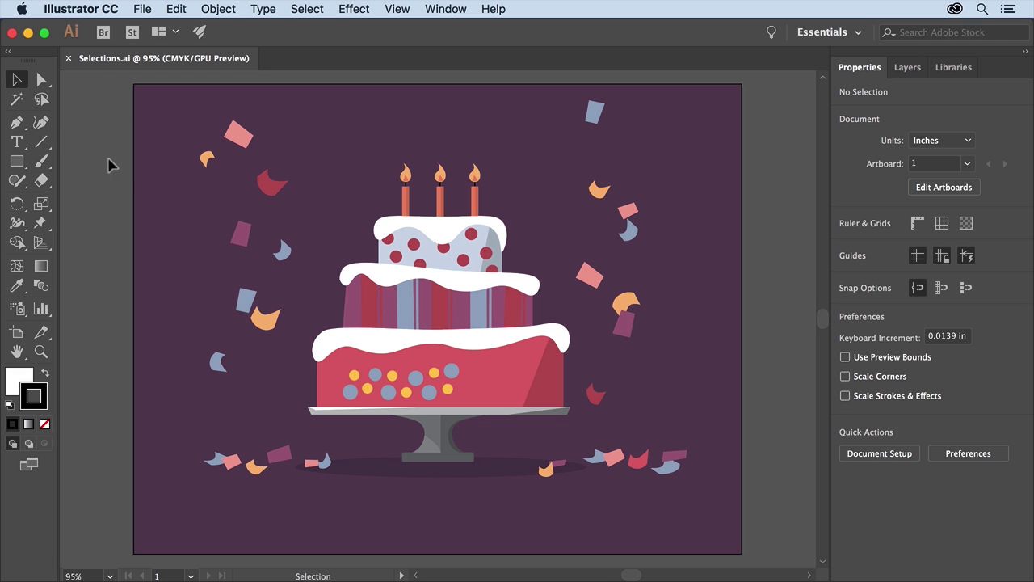
{"action": "left_click", "coordinate": [399, 259]}
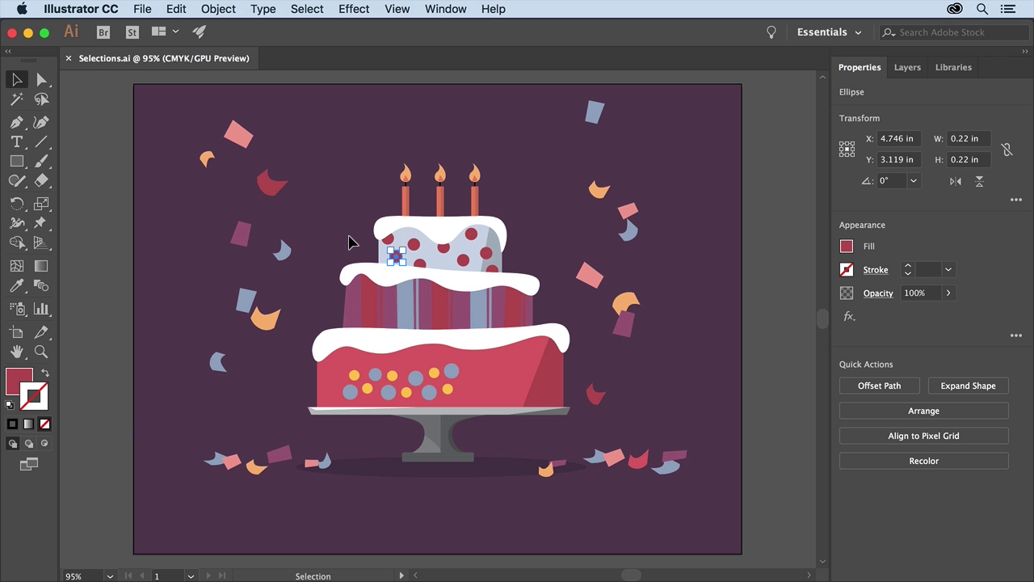
{"action": "left_click", "coordinate": [310, 10]}
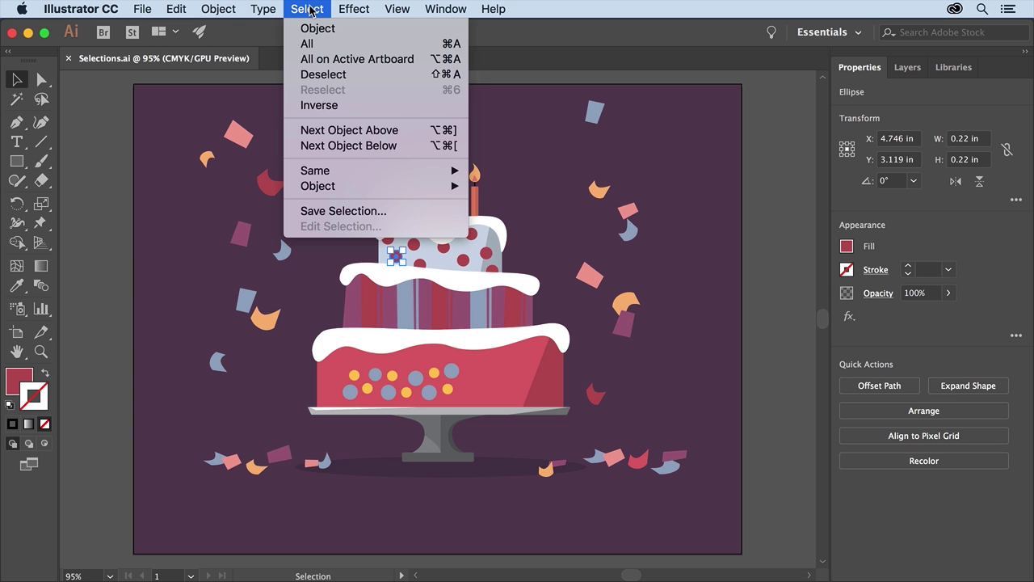
{"action": "mouse_move", "coordinate": [378, 173]}
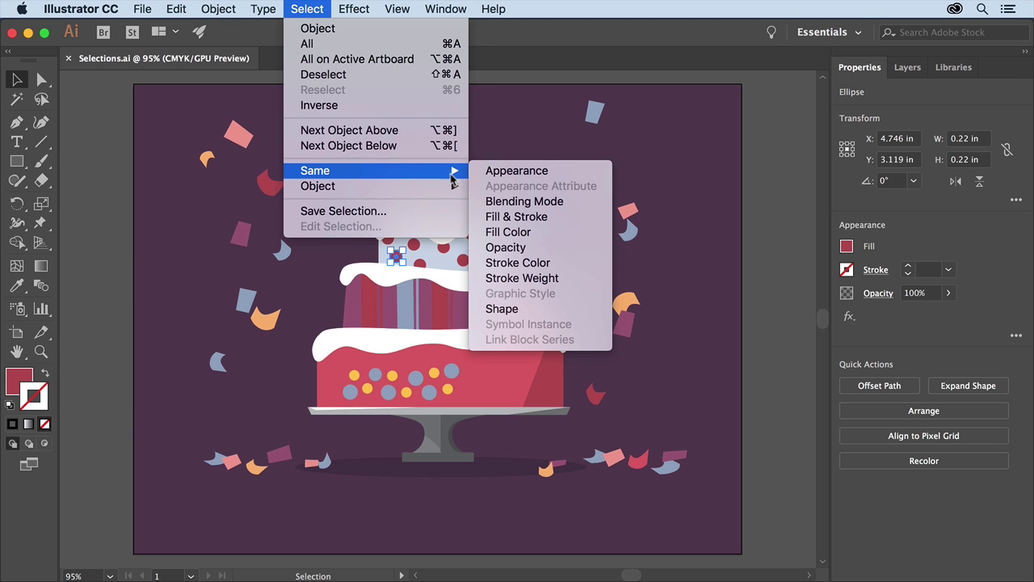
{"action": "left_click", "coordinate": [552, 233]}
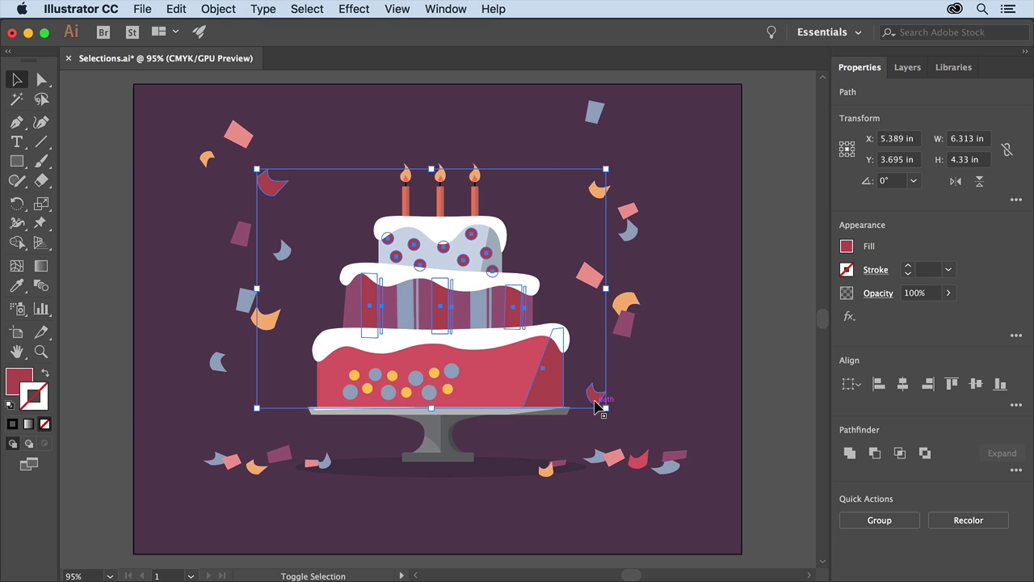
Remove two confetti pieces and the bottom tier's side shape from the selection.
{"action": "left_click", "coordinate": [595, 401], "text": "shift"}
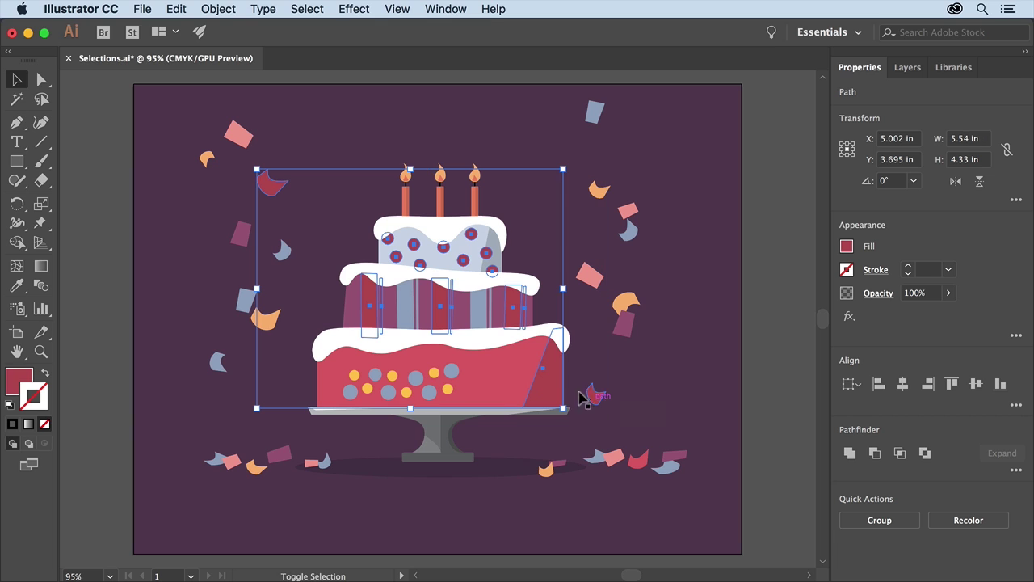
{"action": "left_click", "coordinate": [268, 185], "text": "shift"}
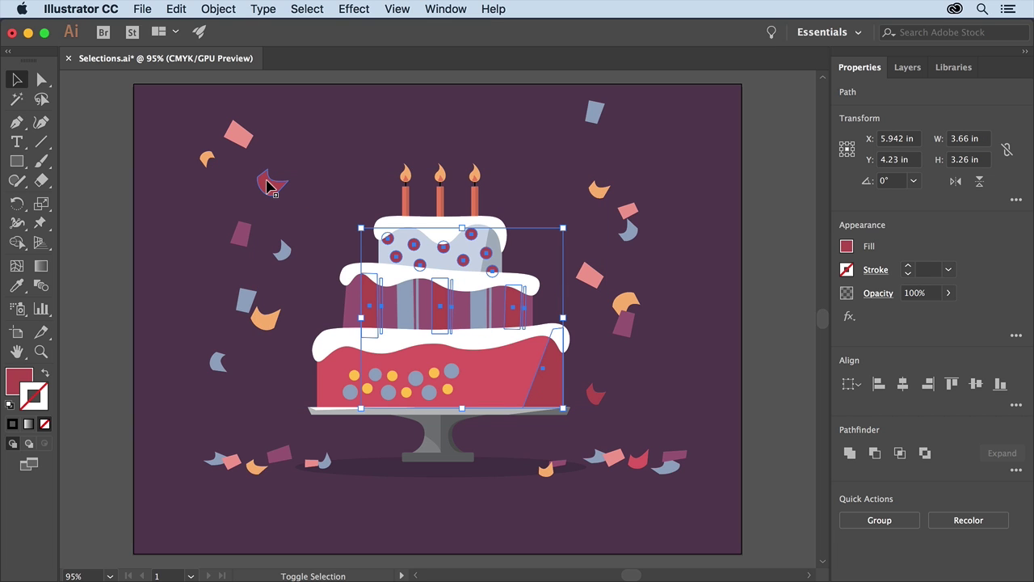
{"action": "left_click", "coordinate": [553, 389], "text": "shift"}
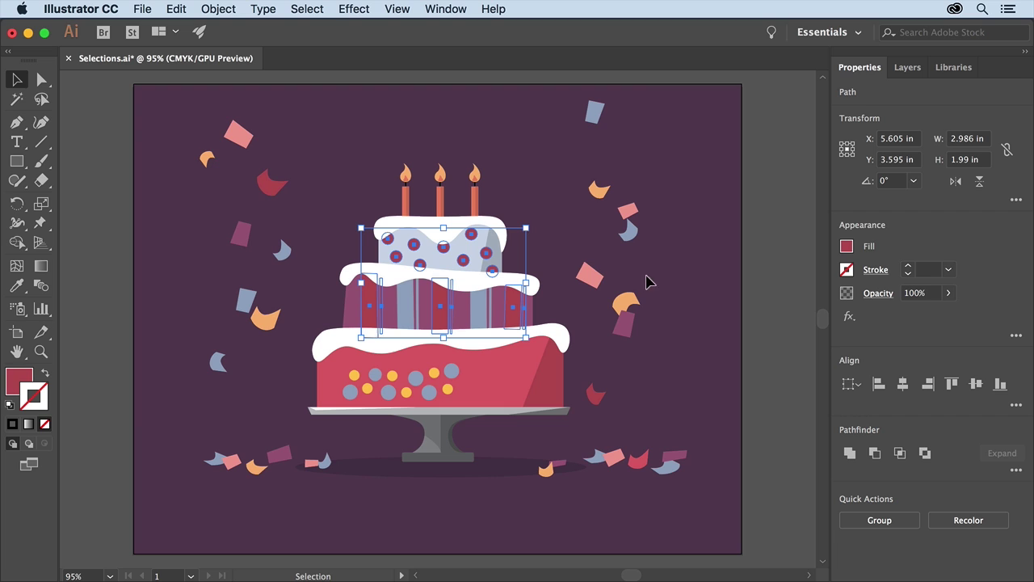
Fill the selected upper-tier dots and stripes with the lighter pink swatch.
{"action": "left_click", "coordinate": [847, 246]}
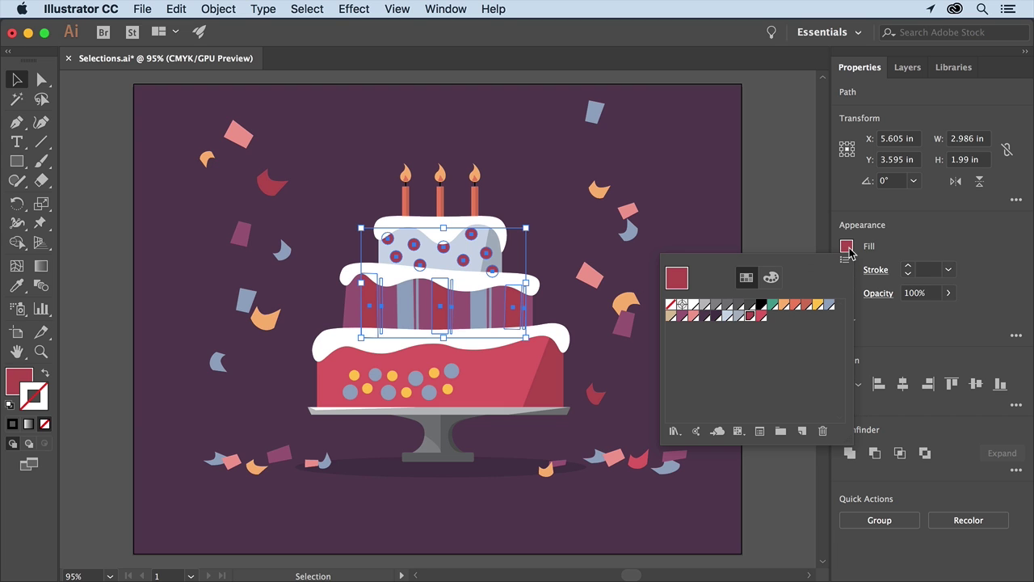
{"action": "left_click", "coordinate": [762, 316]}
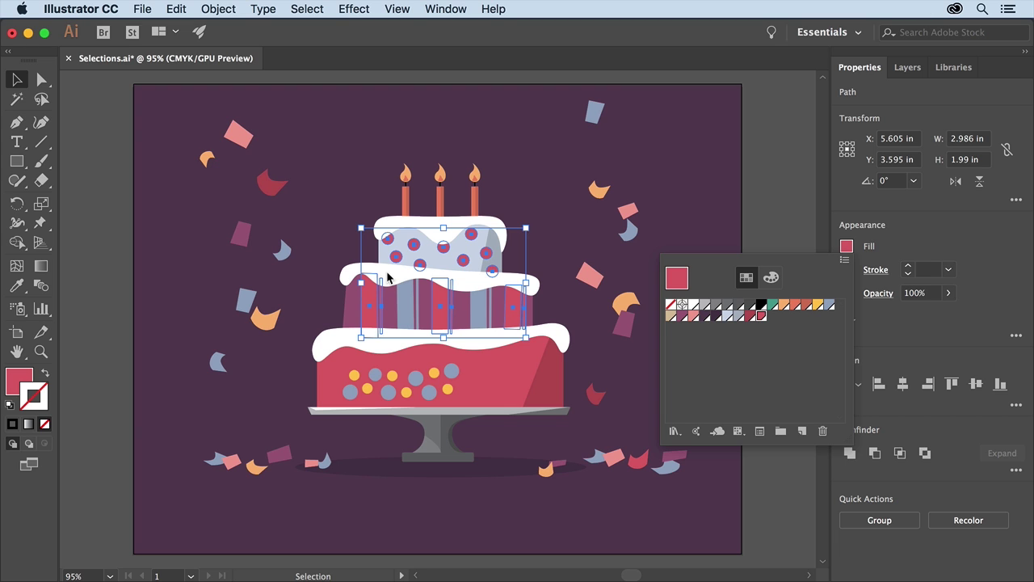
Isolate the middle tier's icing, lasso its left-end anchors and drag them downward.
{"action": "left_click", "coordinate": [387, 277]}
{"action": "double_click", "coordinate": [387, 277]}
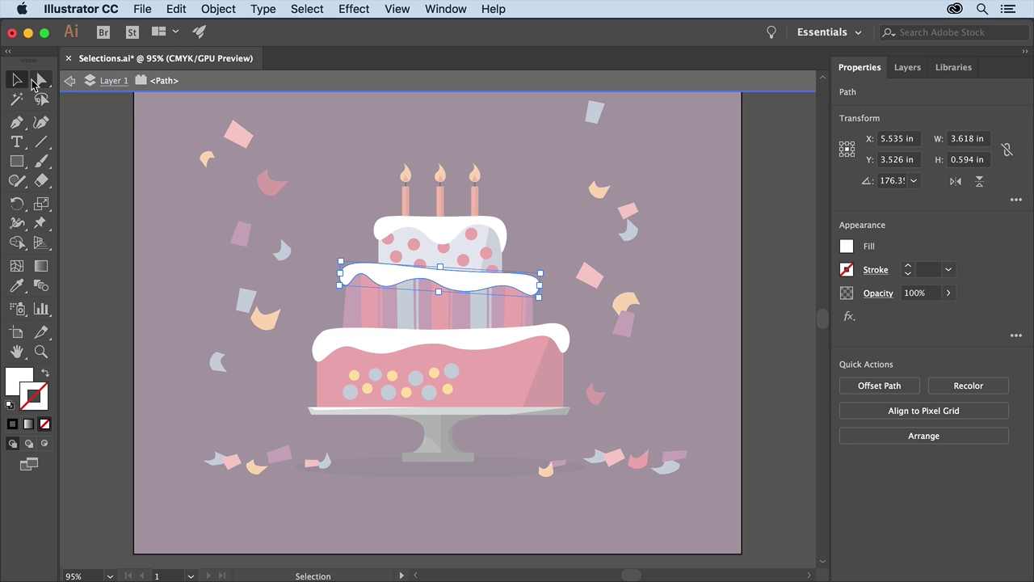
{"action": "left_click", "coordinate": [33, 83]}
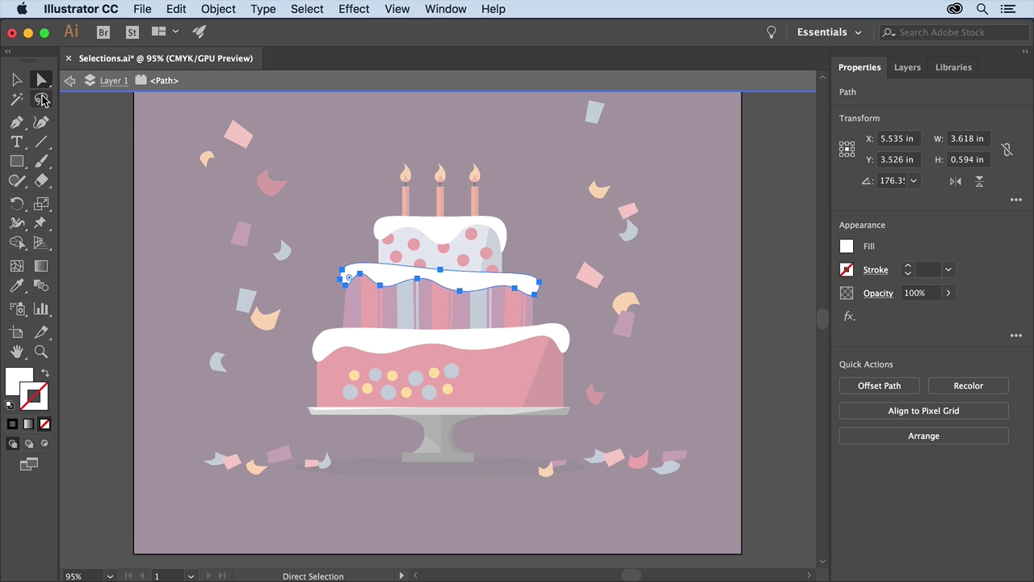
{"action": "left_click", "coordinate": [42, 98]}
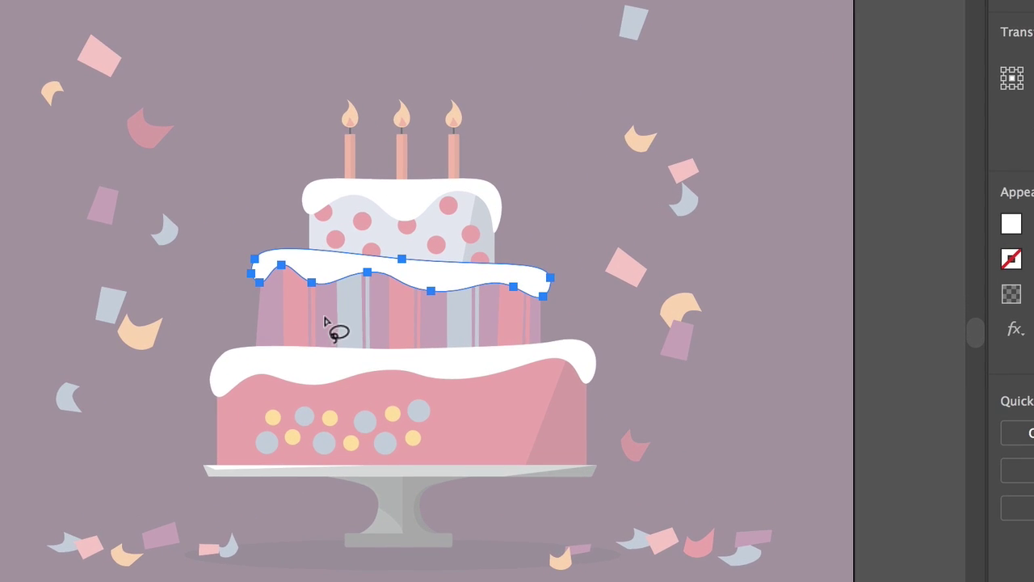
{"action": "mouse_move", "coordinate": [325, 300]}
{"action": "left_mouse_down"}
{"action": "mouse_move", "coordinate": [301, 257]}
{"action": "mouse_move", "coordinate": [274, 258]}
{"action": "mouse_move", "coordinate": [257, 276]}
{"action": "mouse_move", "coordinate": [243, 266]}
{"action": "mouse_move", "coordinate": [242, 284]}
{"action": "mouse_move", "coordinate": [270, 305]}
{"action": "mouse_move", "coordinate": [309, 311]}
{"action": "left_mouse_up"}
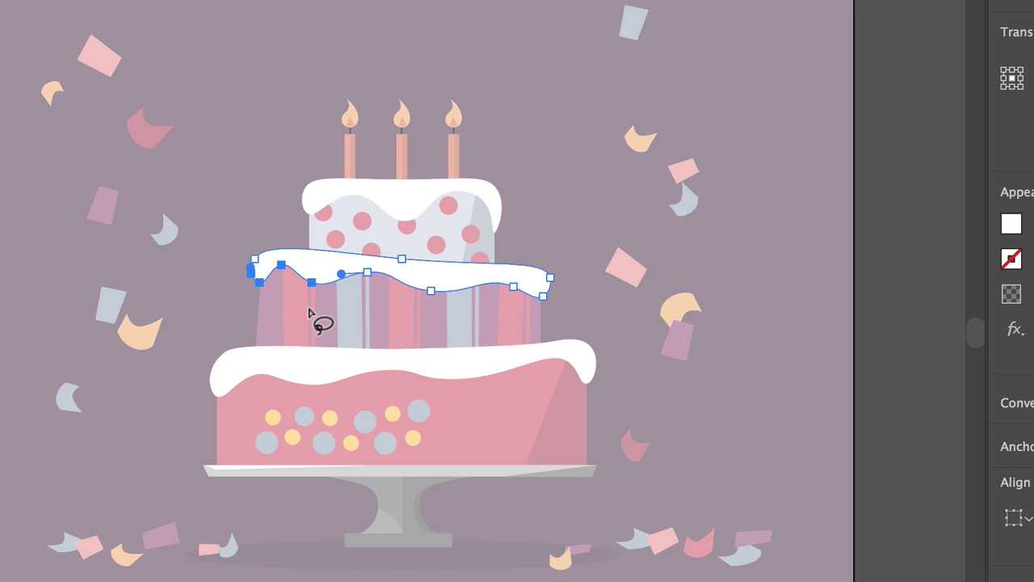
{"action": "key", "text": "a"}
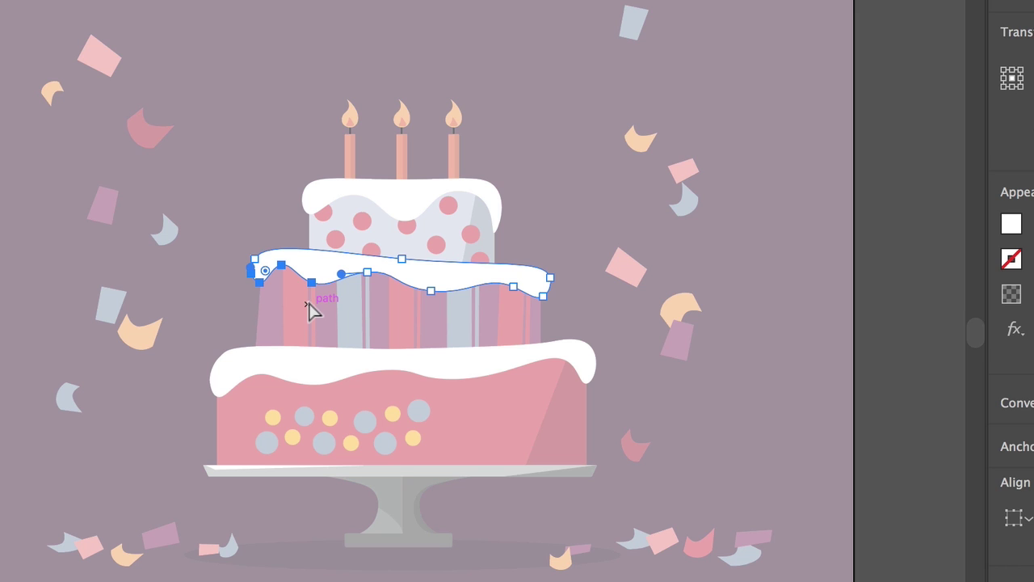
{"action": "left_click_drag", "start_coordinate": [312, 284], "coordinate": [313, 297]}
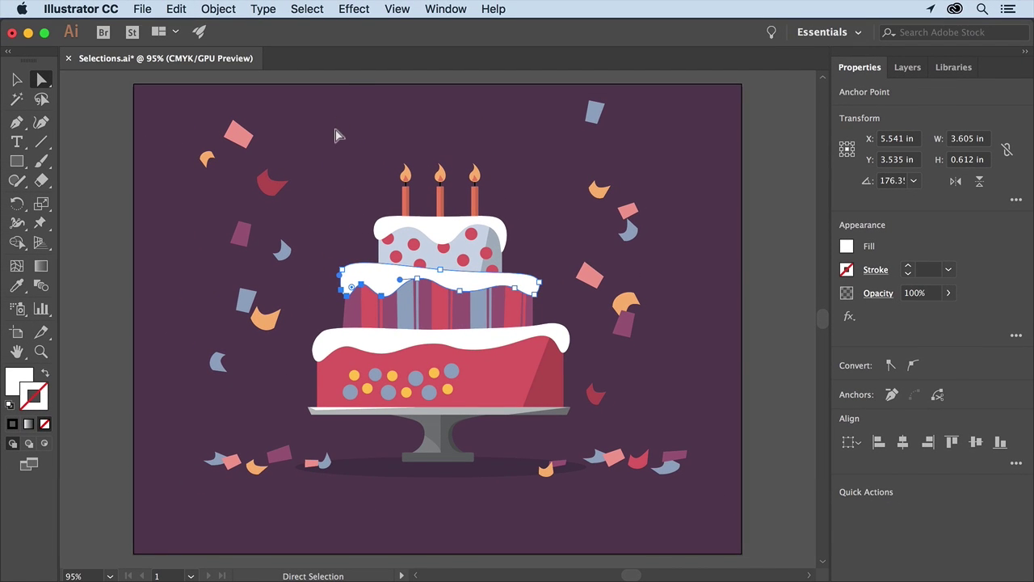
Switch to Outline view and select the bottom-tier dots, excluding the tier's outline path.
{"action": "left_click", "coordinate": [397, 10]}
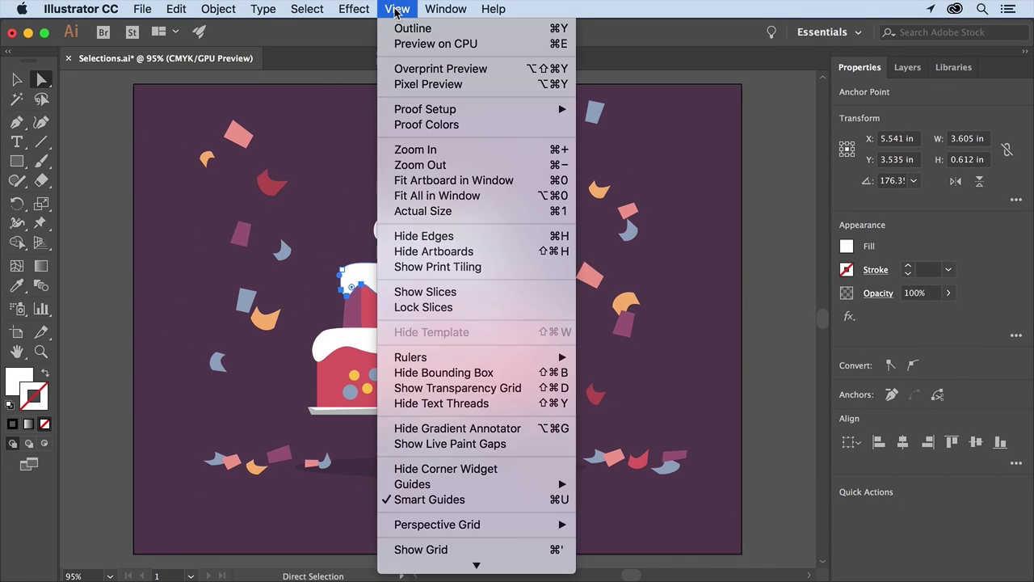
{"action": "left_click", "coordinate": [442, 31]}
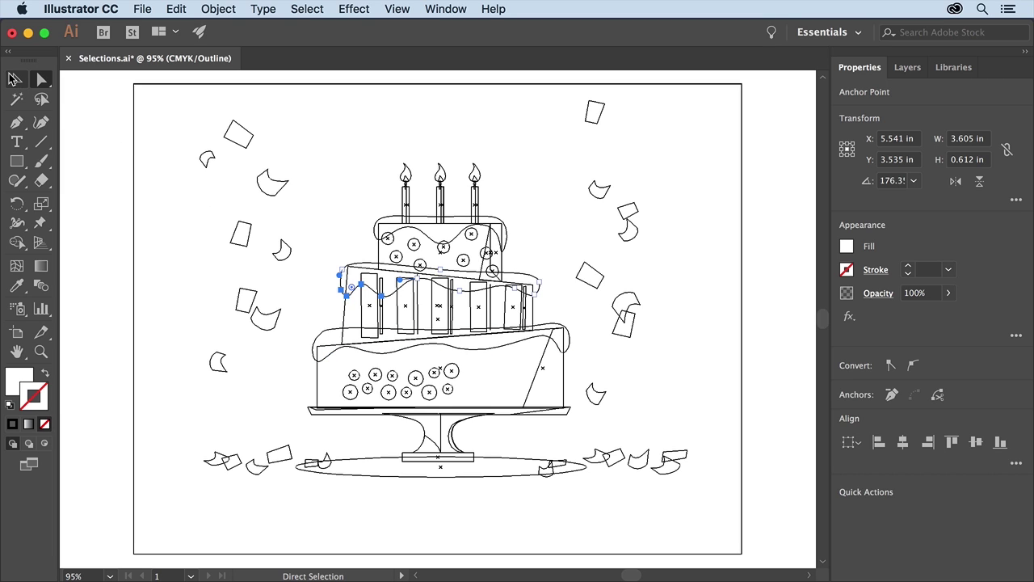
{"action": "left_click", "coordinate": [14, 78]}
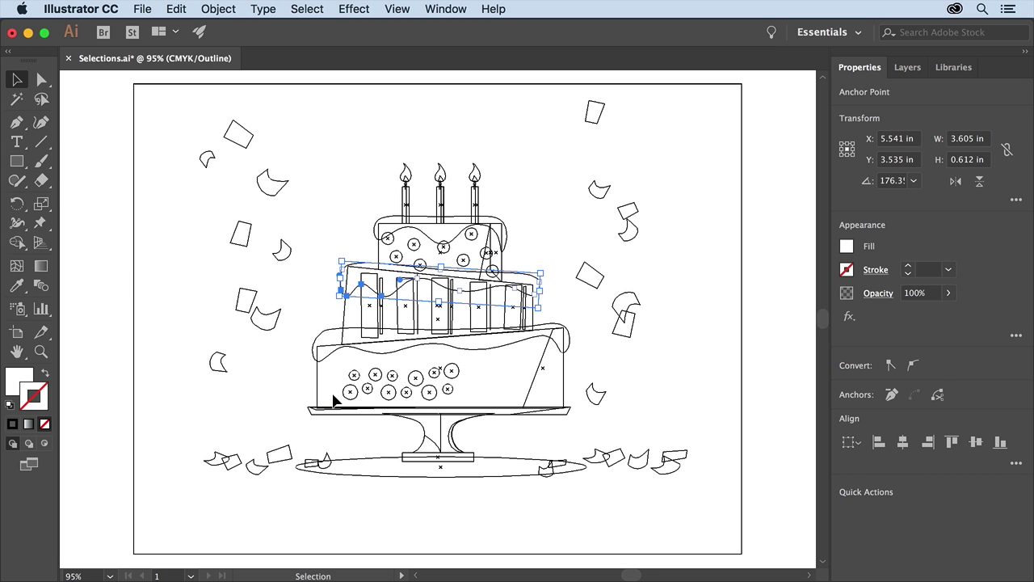
{"action": "left_click_drag", "start_coordinate": [333, 396], "coordinate": [462, 368]}
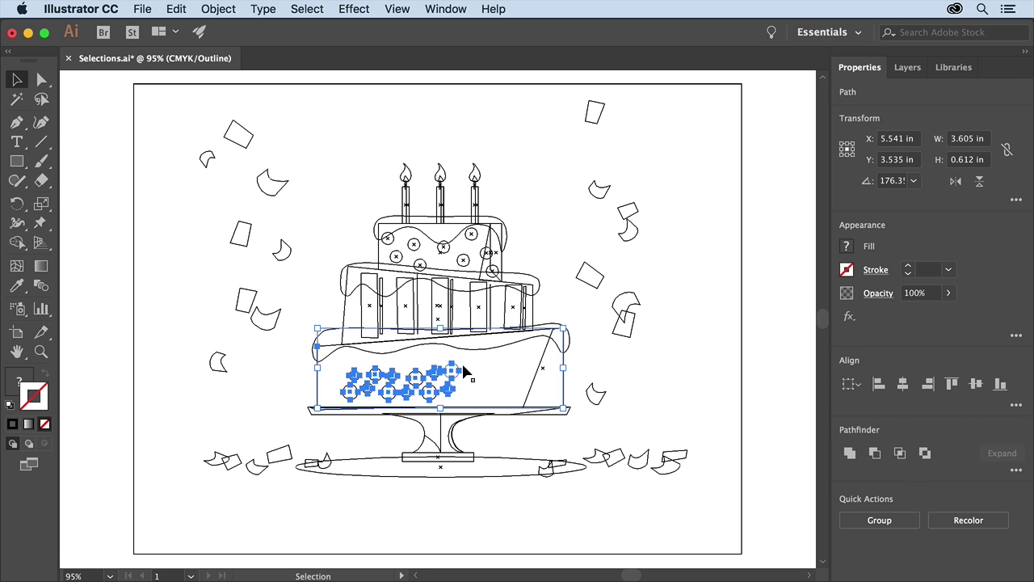
{"action": "left_click", "coordinate": [318, 383], "text": "shift"}
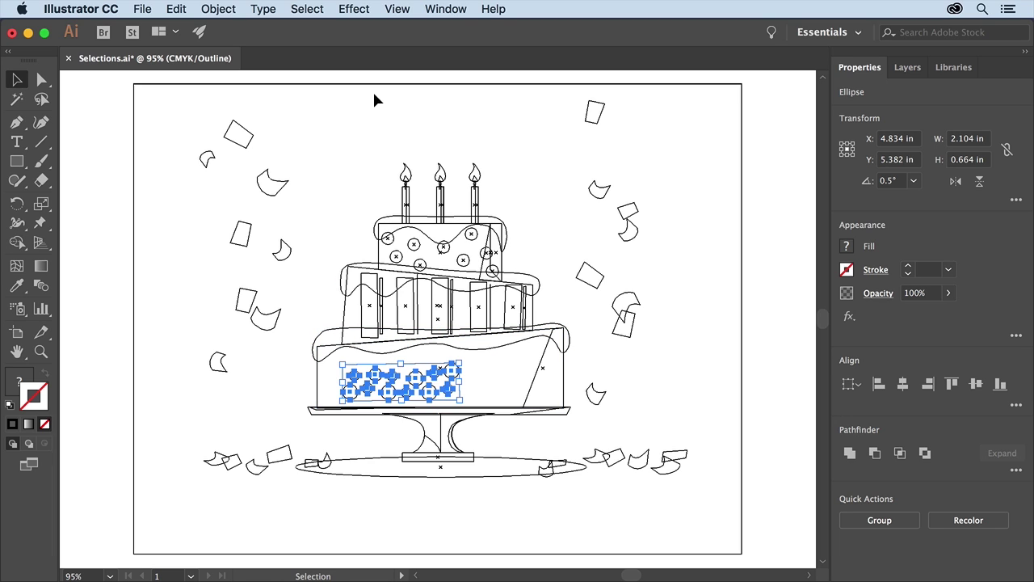
Return to GPU Preview and proportionally scale the bottom-tier dots to 3.44 by 1.09 in.
{"action": "left_click", "coordinate": [396, 10]}
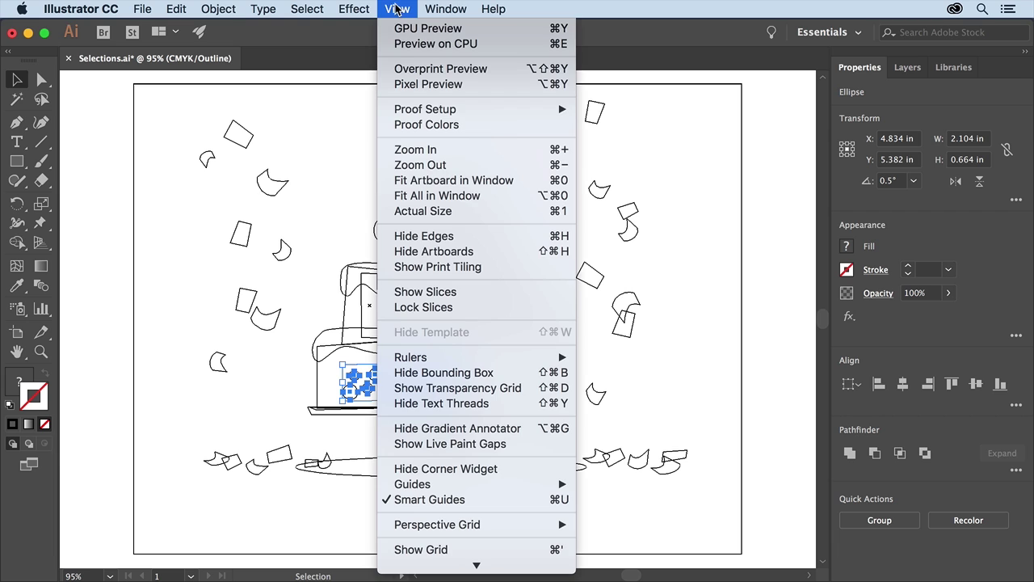
{"action": "left_click", "coordinate": [480, 31]}
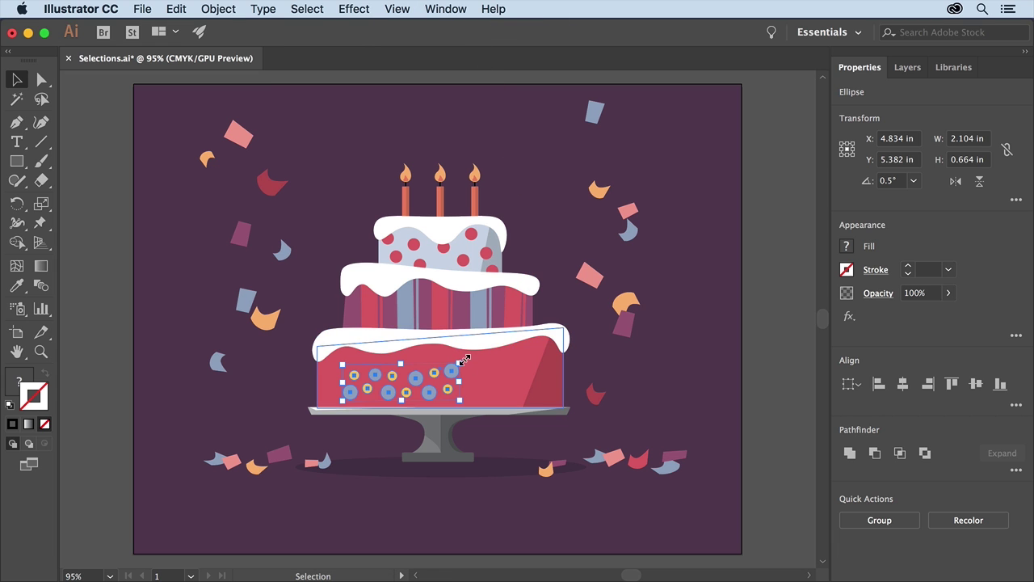
{"action": "key", "text": "shift"}
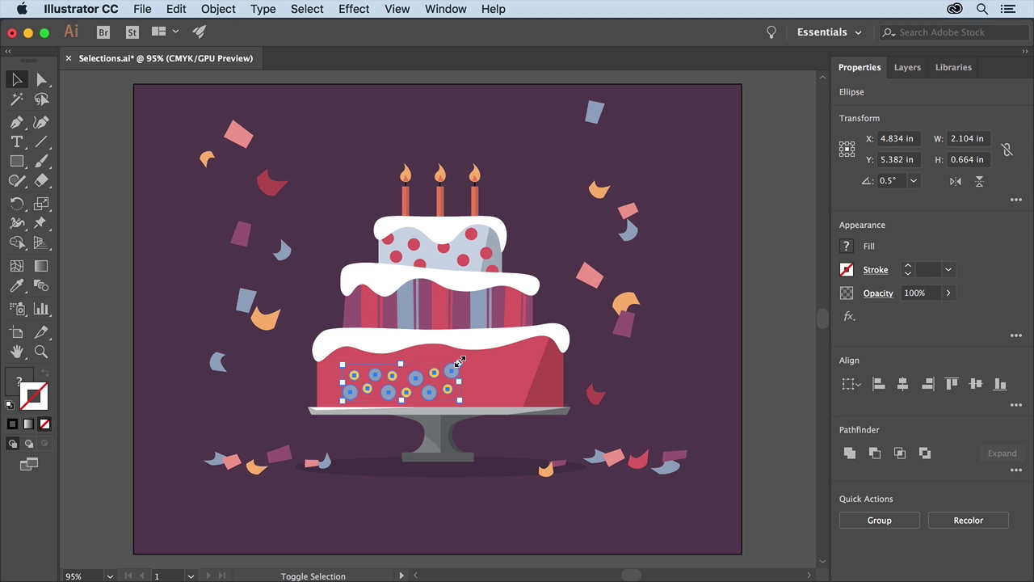
{"action": "left_click_drag", "start_coordinate": [459, 362], "coordinate": [536, 334]}
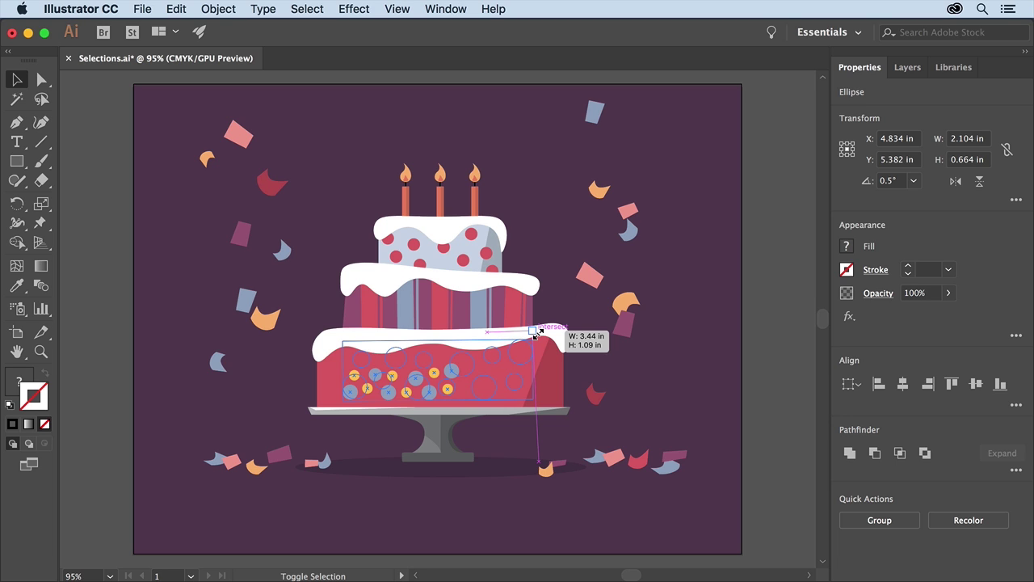
{"action": "left_click_drag", "start_coordinate": [537, 331], "coordinate": [537, 331]}
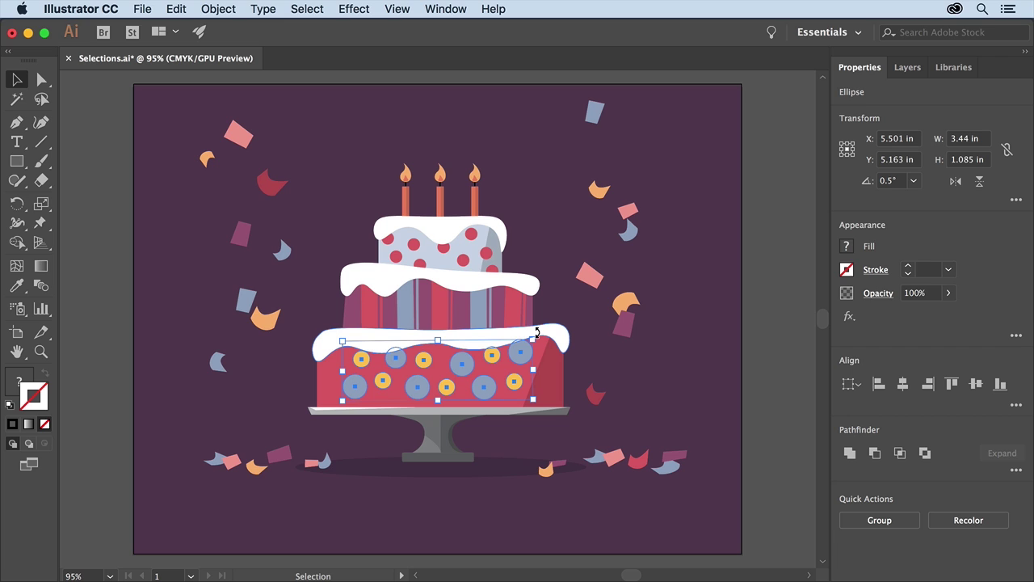
{"action": "left_click", "coordinate": [598, 361]}
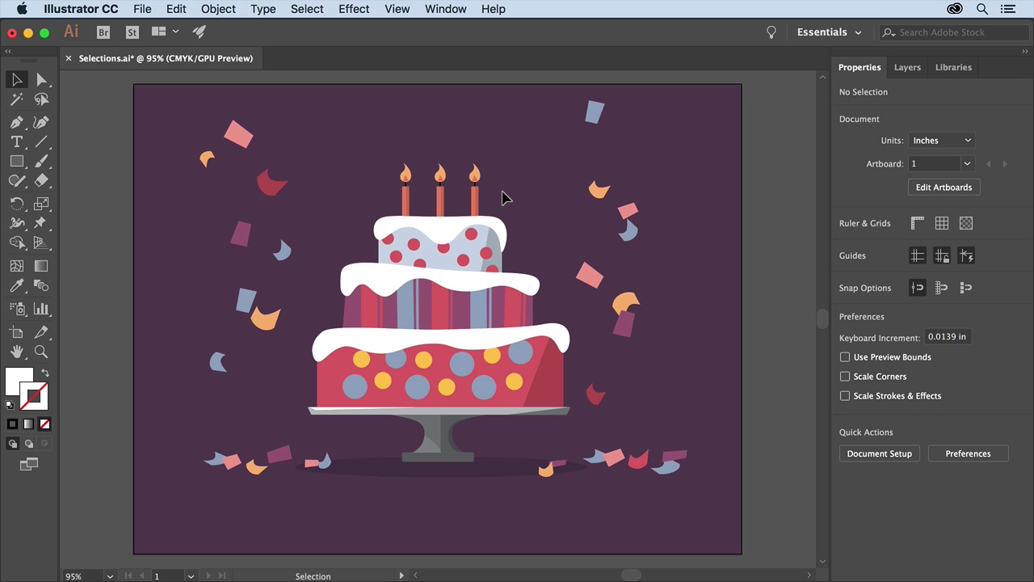
Locate the middle candle's parts in a widened Layers panel and zoom to 300% on it.
{"action": "left_click", "coordinate": [441, 180]}
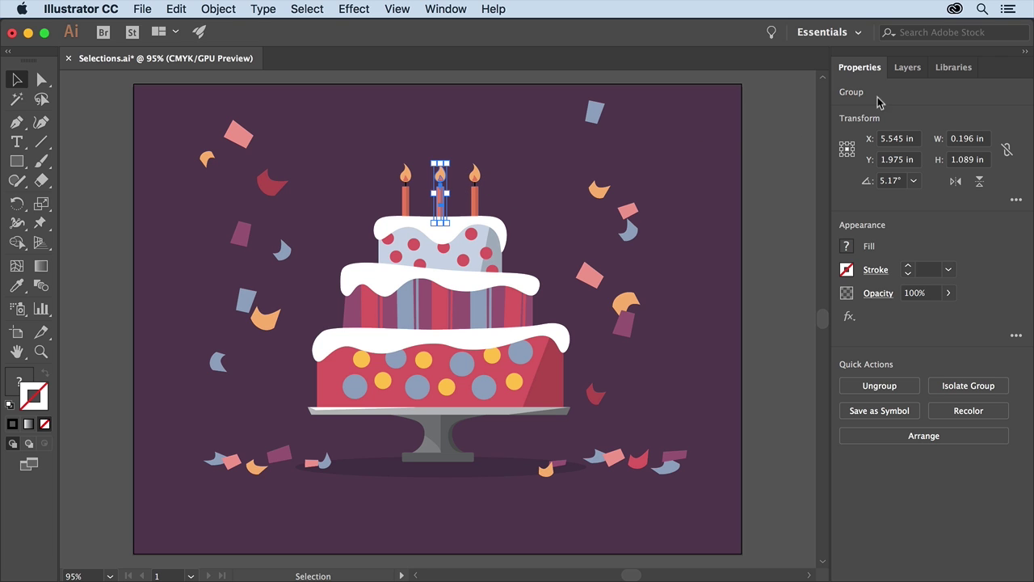
{"action": "left_click", "coordinate": [907, 69]}
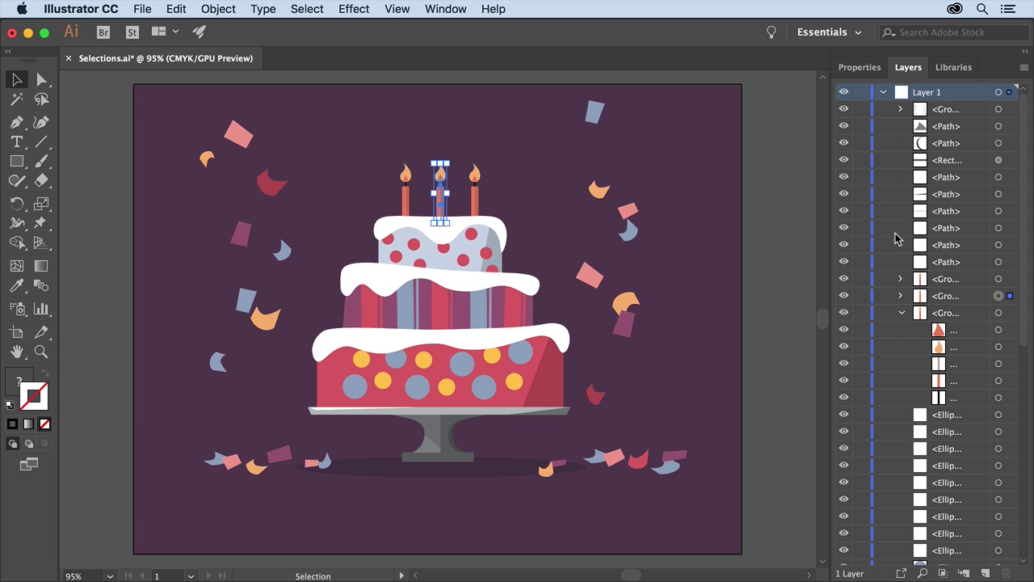
{"action": "left_click", "coordinate": [927, 573]}
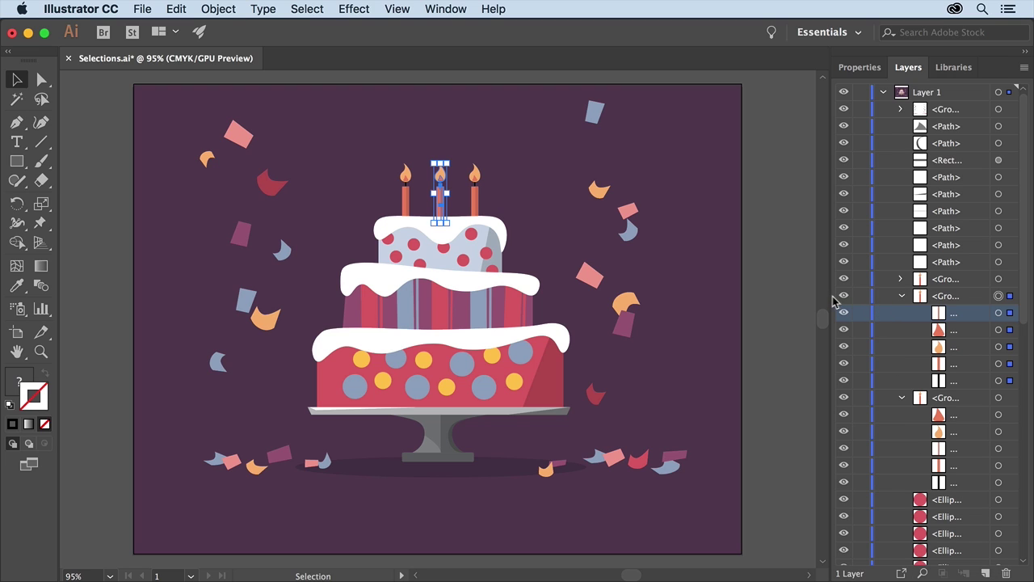
{"action": "left_click_drag", "start_coordinate": [830, 297], "coordinate": [781, 299]}
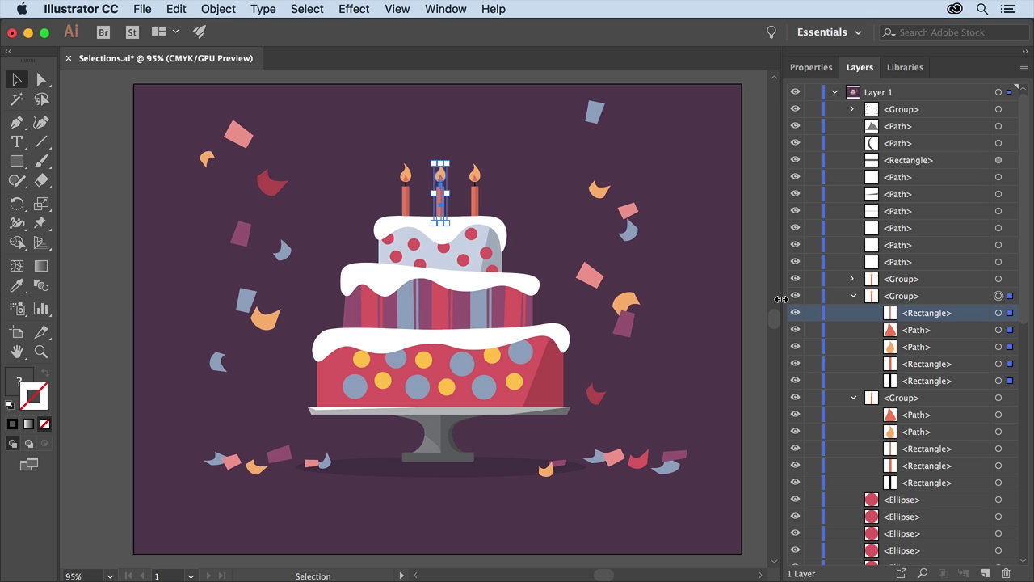
{"action": "key", "text": "super+equal"}
{"action": "key", "text": "super+equal"}
{"action": "key", "text": "super+equal"}
{"action": "key", "text": "super+equal"}
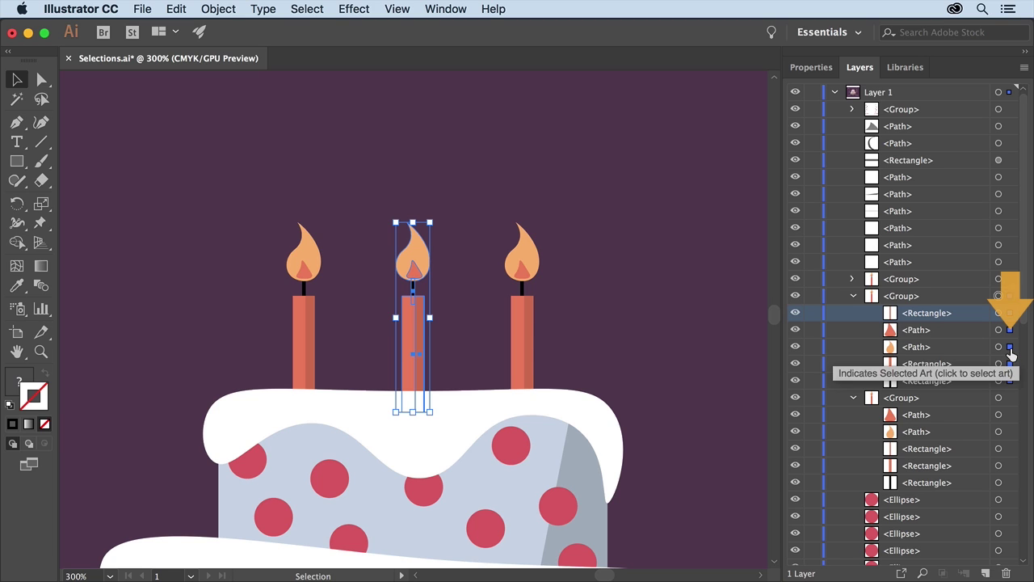
Select only the middle candle's flame in Layers and stretch it upward, taller than the others.
{"action": "left_click", "coordinate": [1010, 348]}
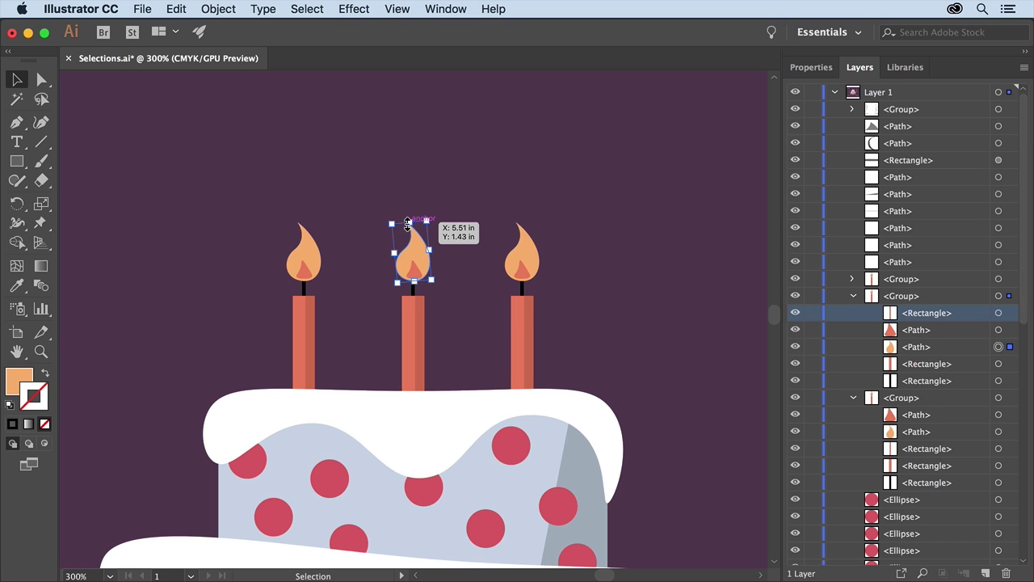
{"action": "left_click_drag", "start_coordinate": [408, 224], "coordinate": [404, 197]}
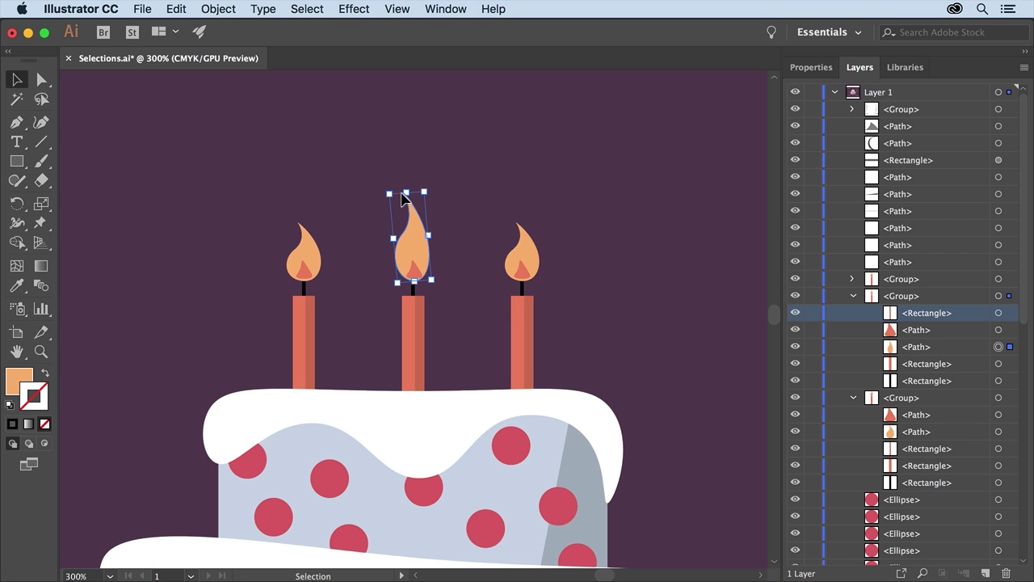
{"action": "left_click", "coordinate": [306, 11]}
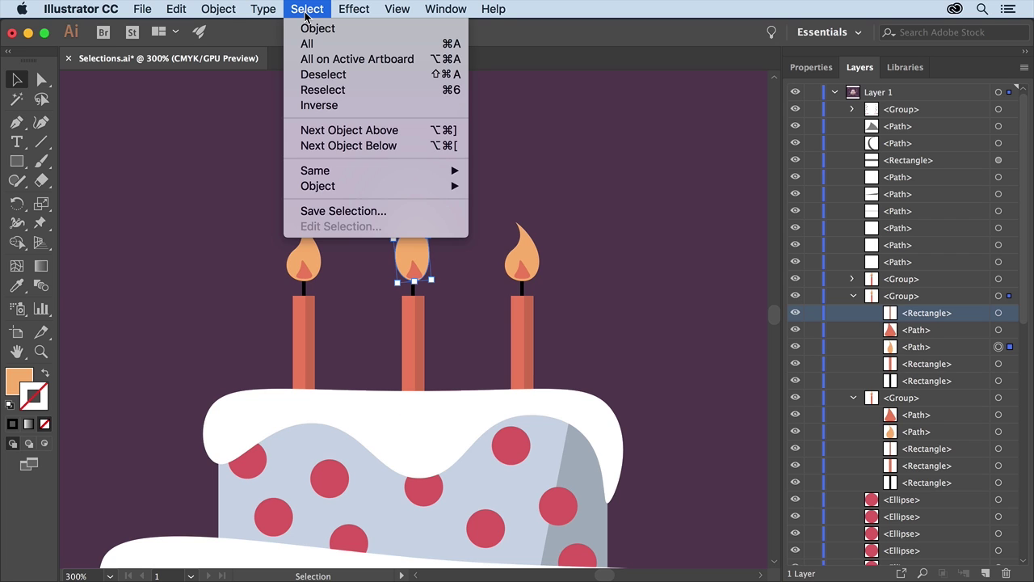
Deselect the flame, fit the cake artboard in the window, and bring up the File menu.
{"action": "left_click", "coordinate": [349, 75]}
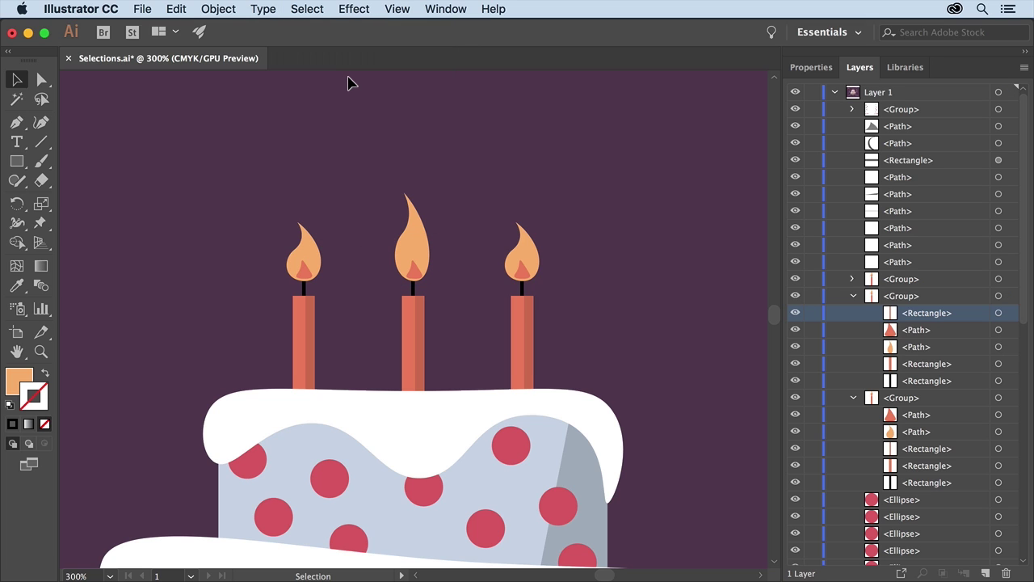
{"action": "left_click", "coordinate": [401, 11]}
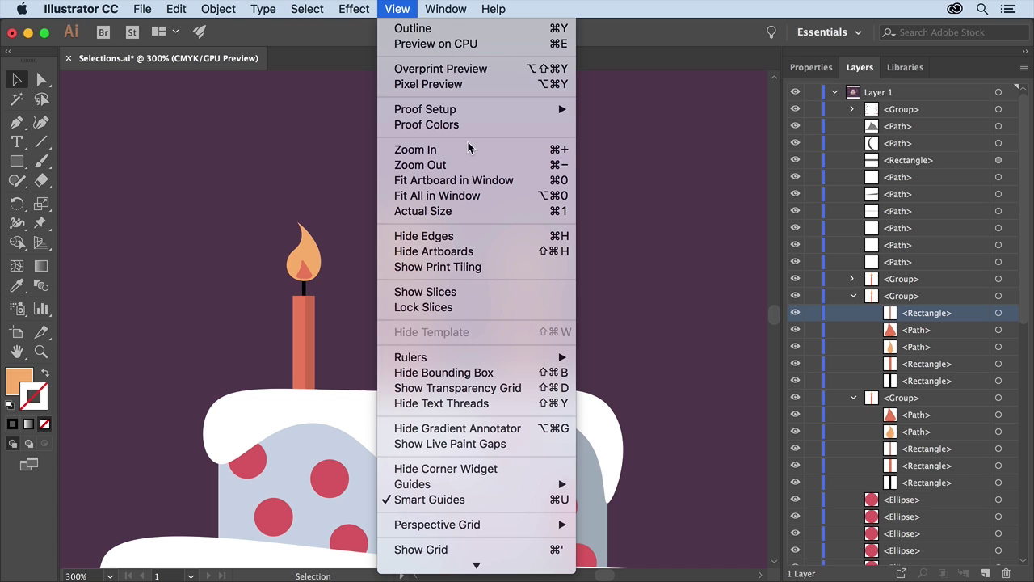
{"action": "left_click", "coordinate": [484, 181]}
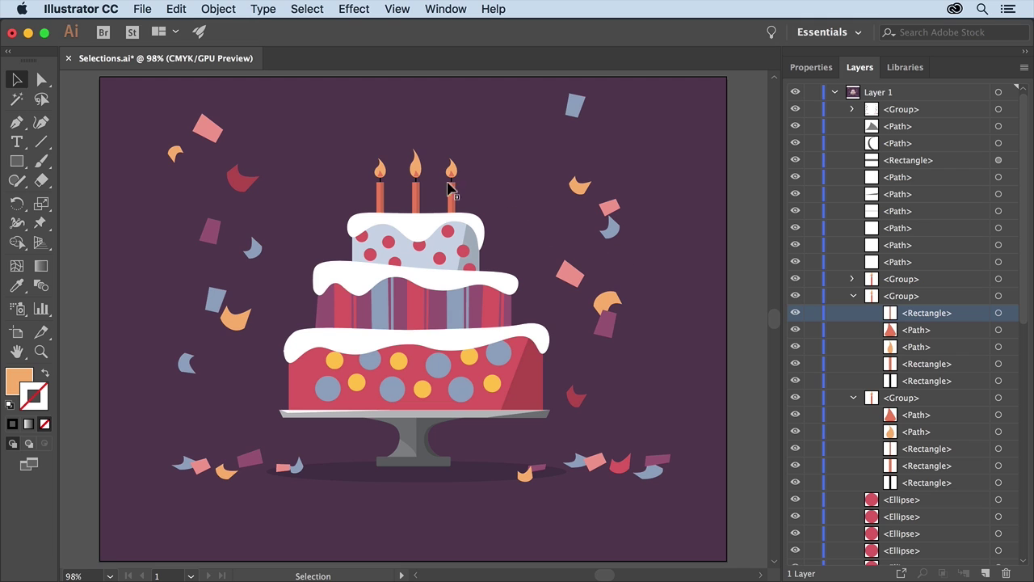
{"action": "left_click", "coordinate": [143, 9]}
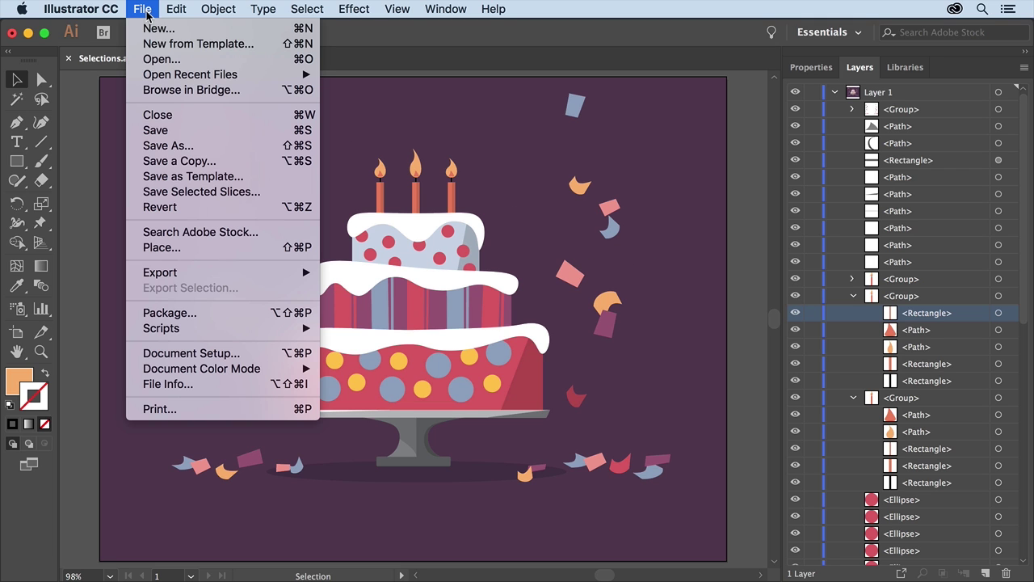